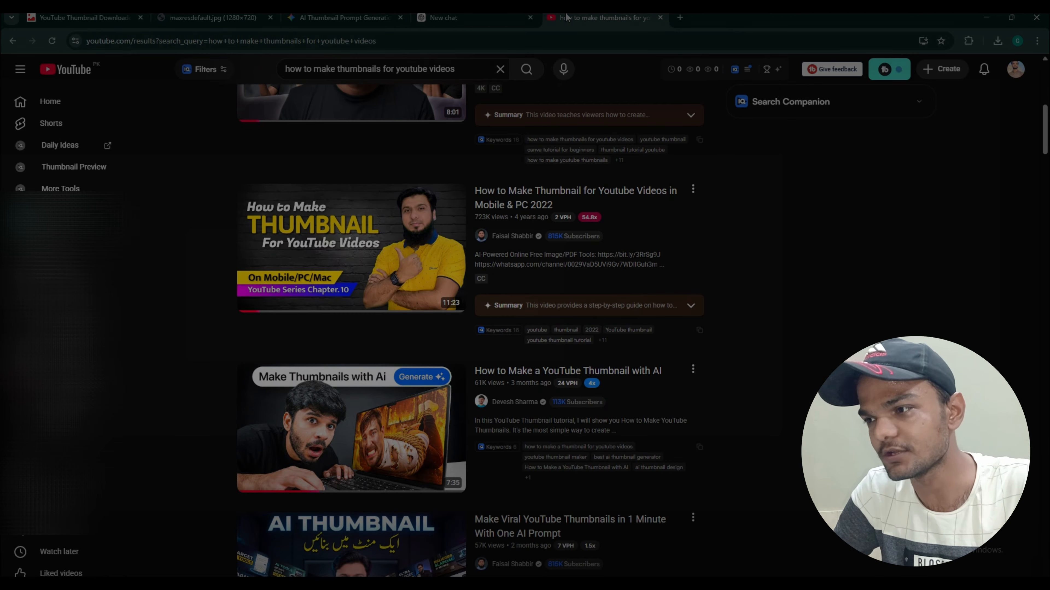
# - Switch to the ChatGPT conversation and attach the maxresdefault thumbnail image from the Desktop to a new message
pyautogui.click(482, 21)
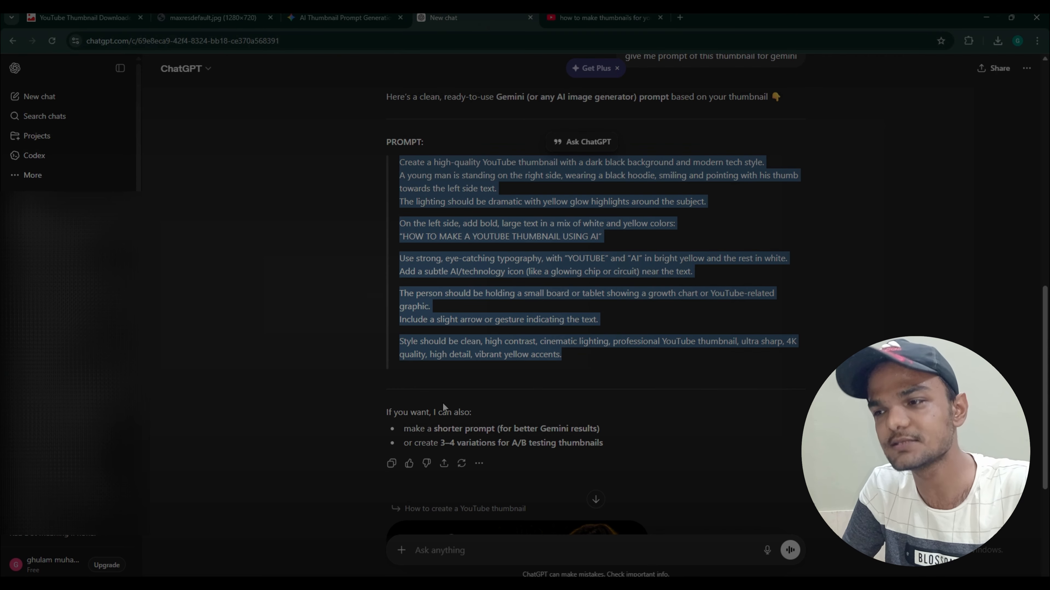
pyautogui.scroll(15, 563, 429)
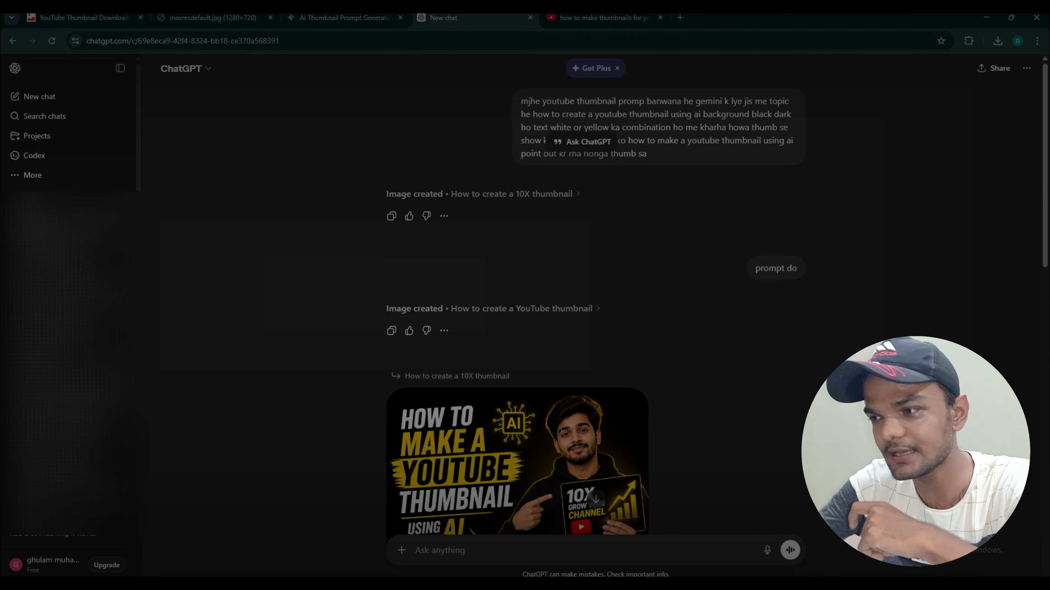
pyautogui.click(401, 550)
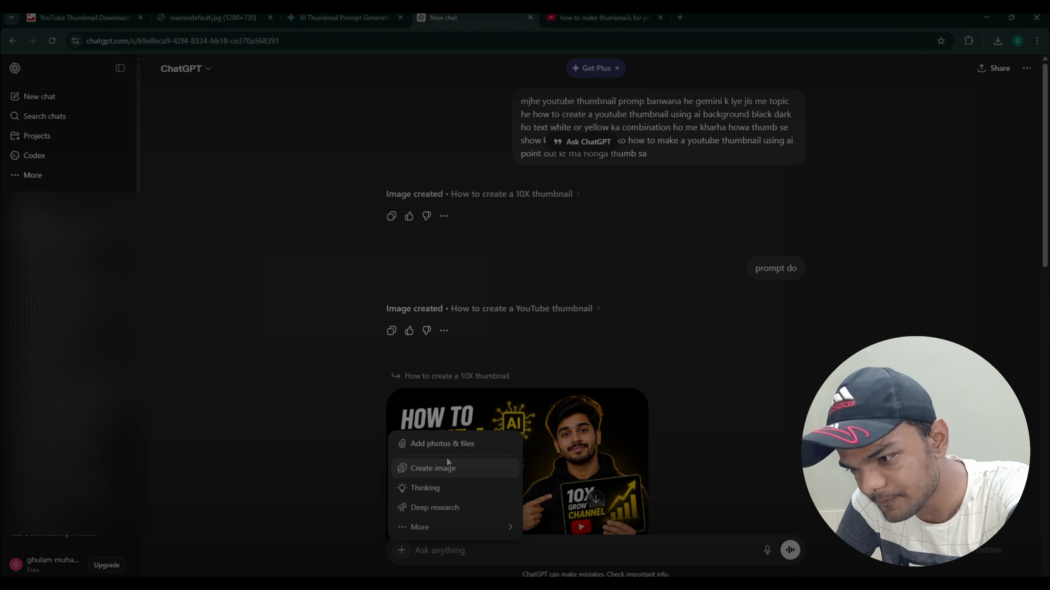
pyautogui.click(454, 447)
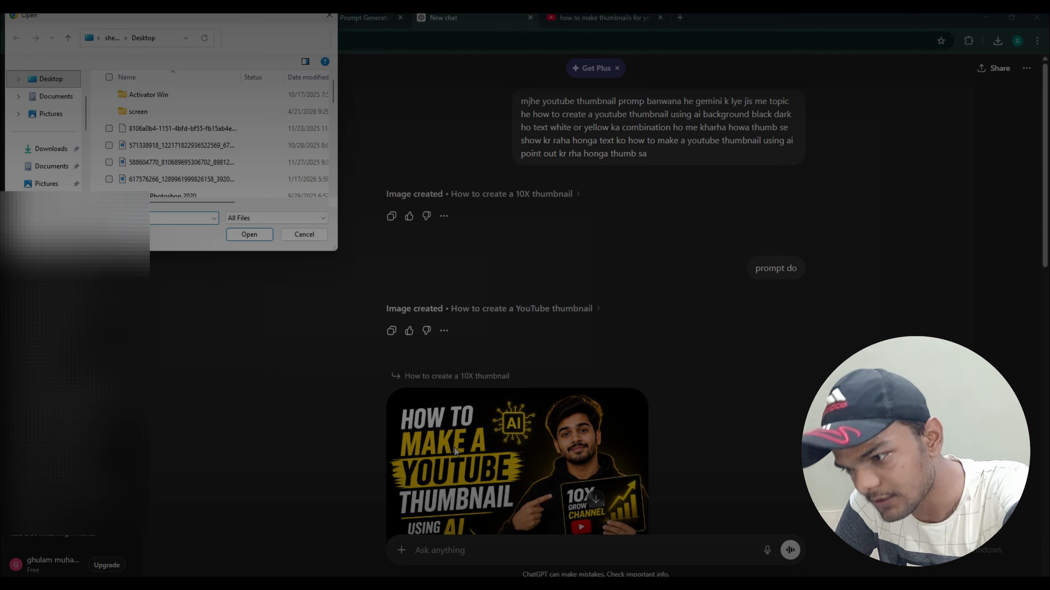
pyautogui.click(334, 143)
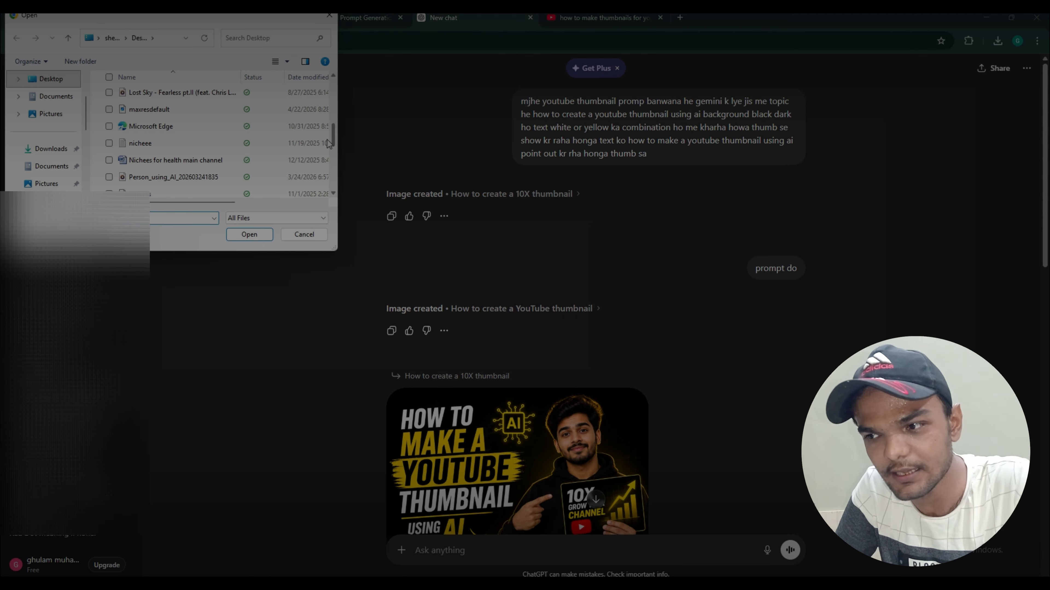
pyautogui.doubleClick(202, 110)
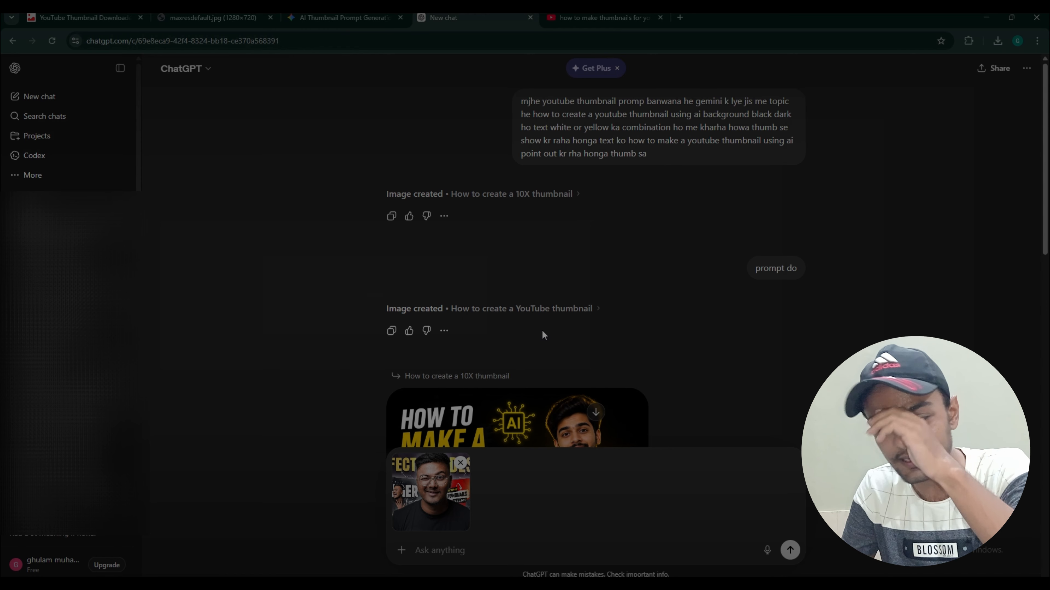
# - Send the attached thumbnail with the message "mjhe is trha ka thumbnail design krna he ap mjhe is jaisa same prompt denge jo me gemini pe paste kron"
pyautogui.write('mjhe is trh')
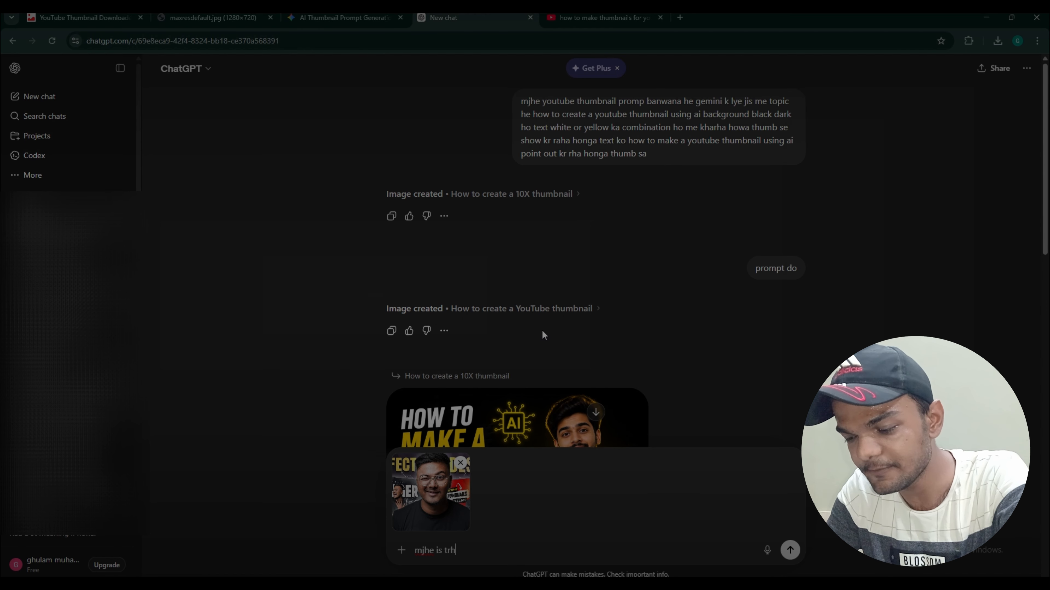
pyautogui.write('a ka thumbn')
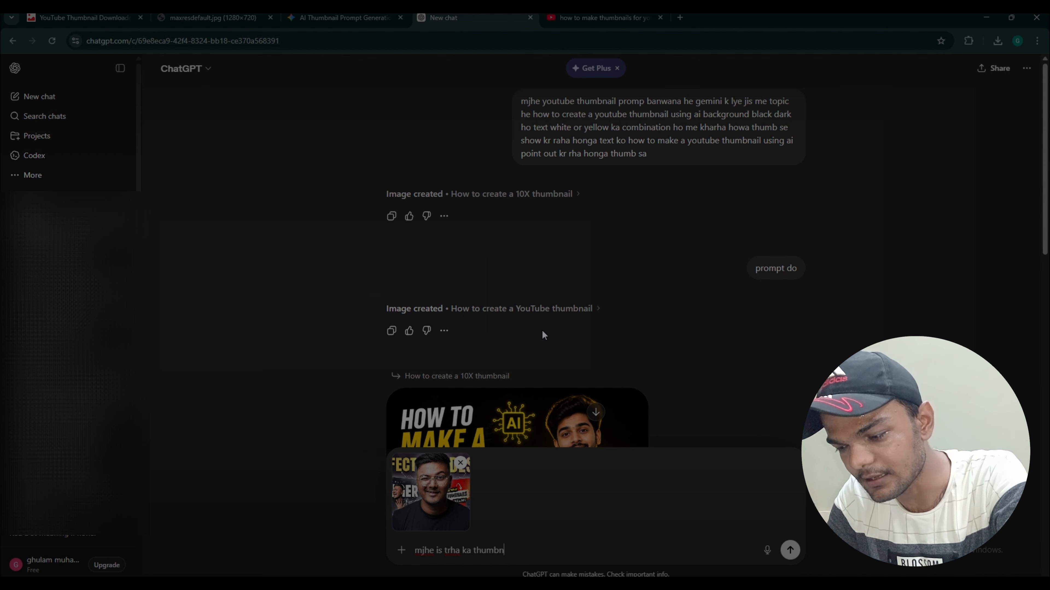
pyautogui.write('ail design krna')
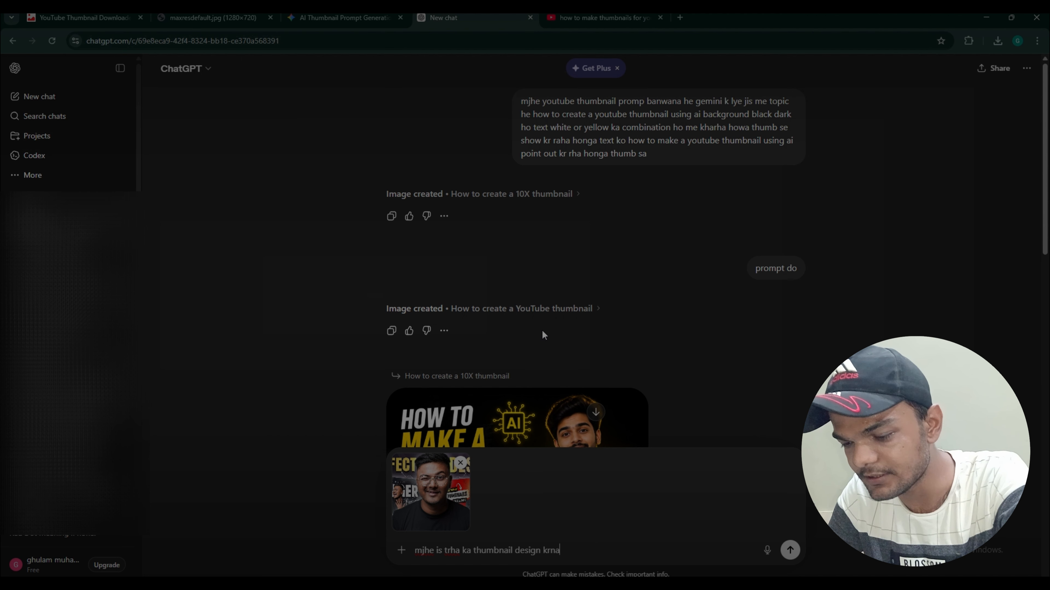
pyautogui.write(' he ap mj')
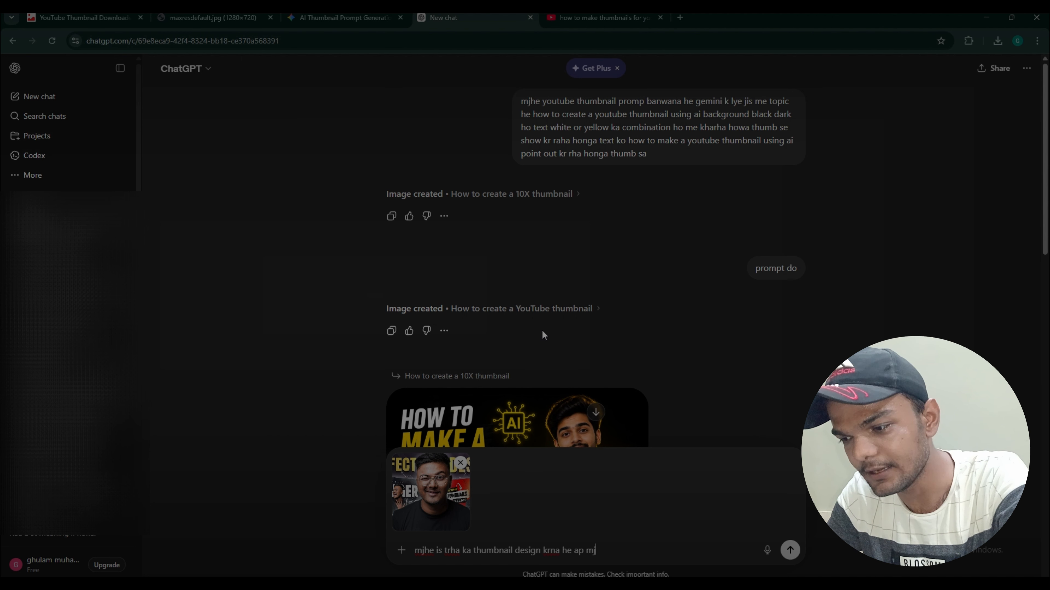
pyautogui.write('he is j')
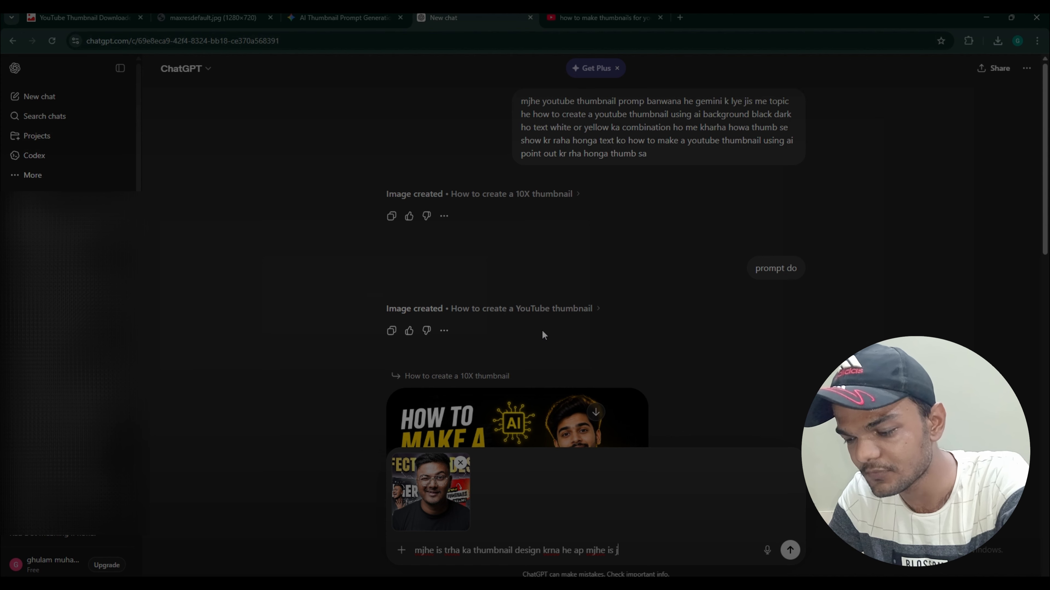
pyautogui.write('aisa same p')
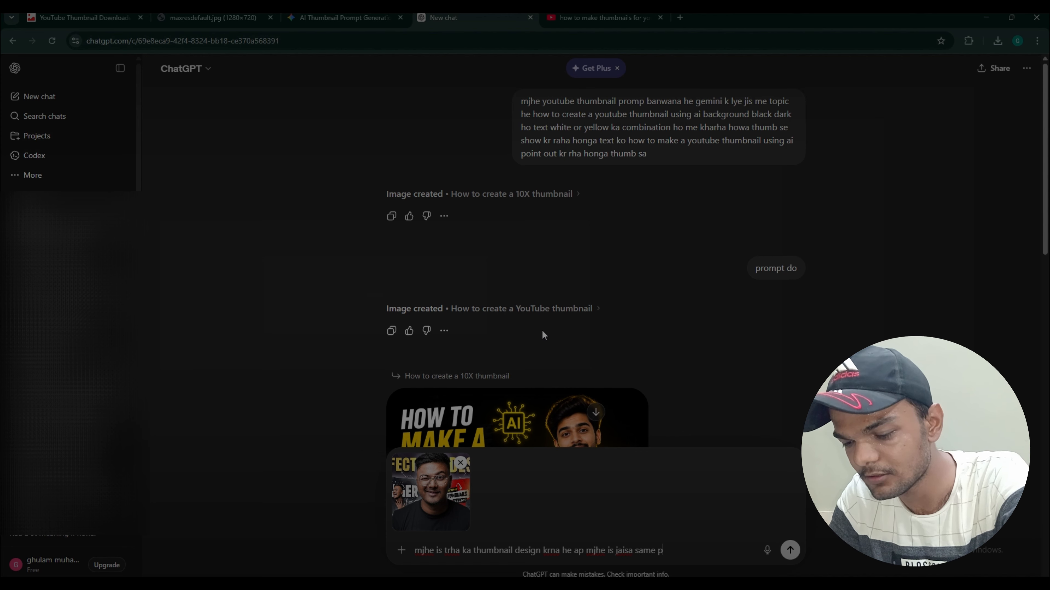
pyautogui.write('rompt denge jo')
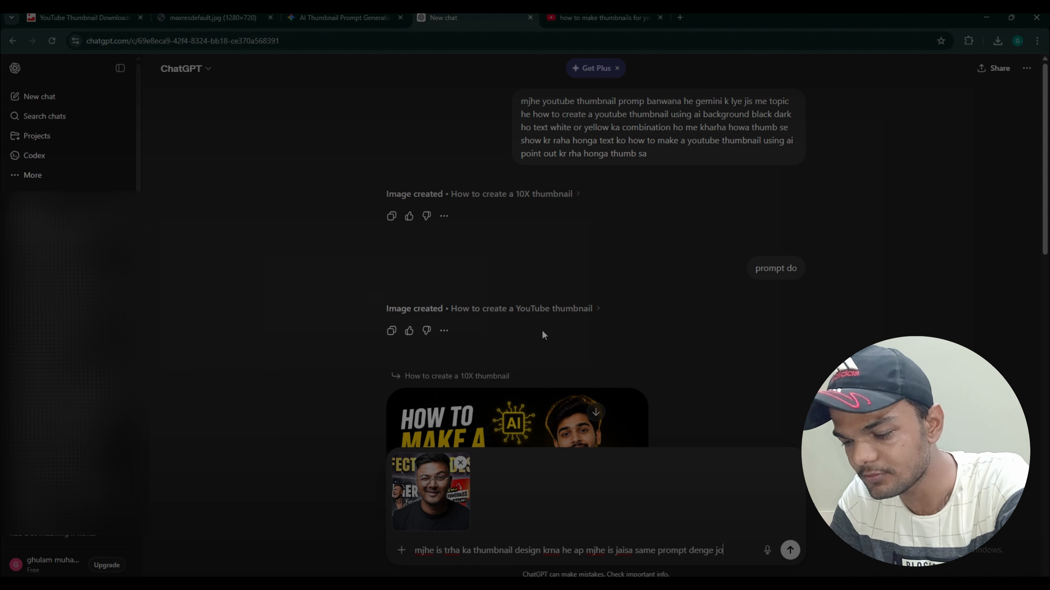
pyautogui.write(' me gemini')
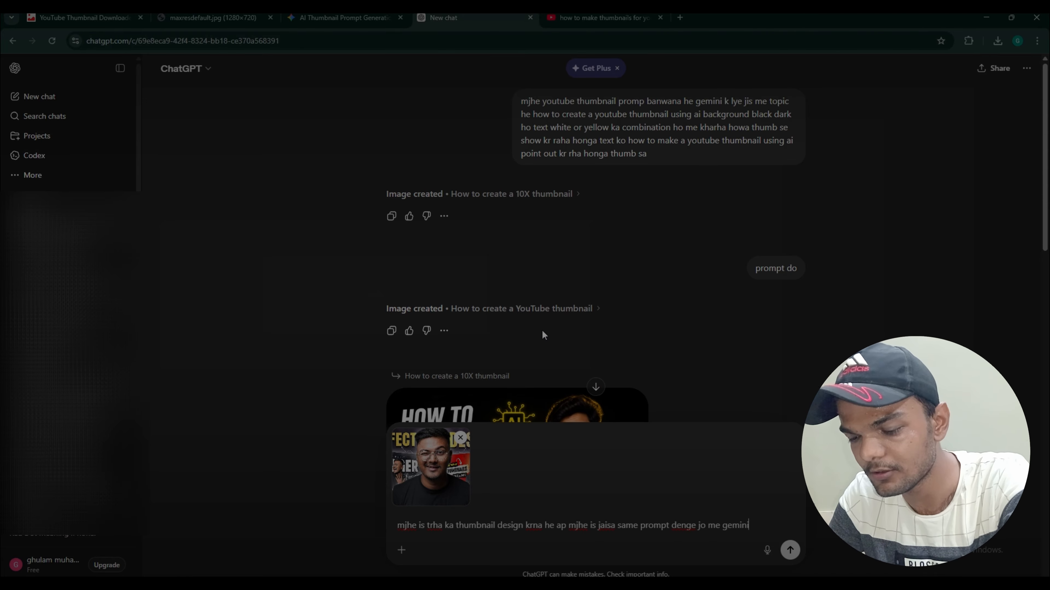
pyautogui.write(' pe paste')
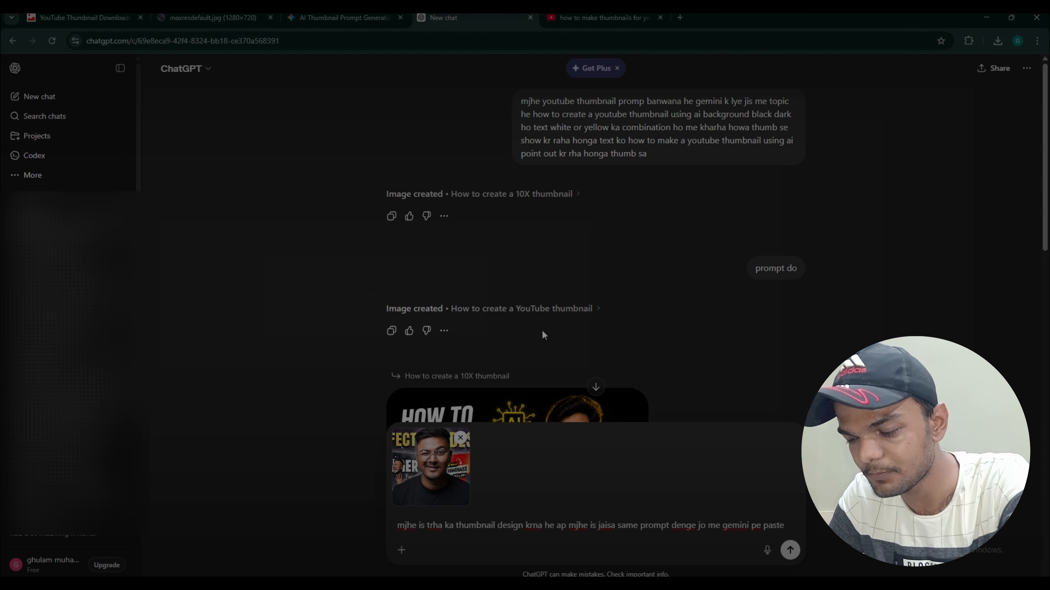
pyautogui.write(' kron')
pyautogui.press('Return')
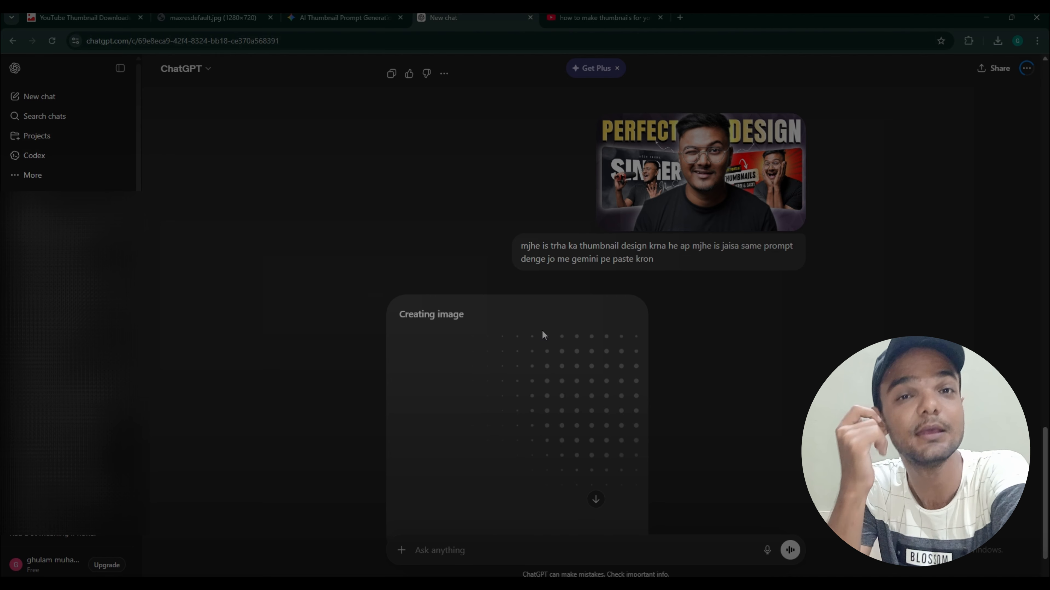
pyautogui.scroll(-1, 541, 330)
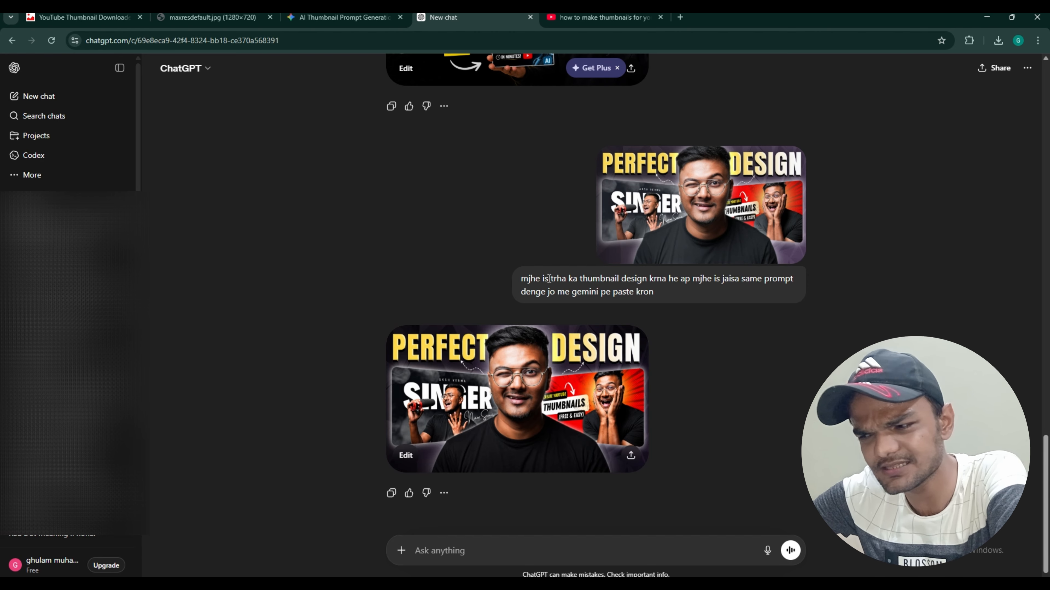
pyautogui.write('m')
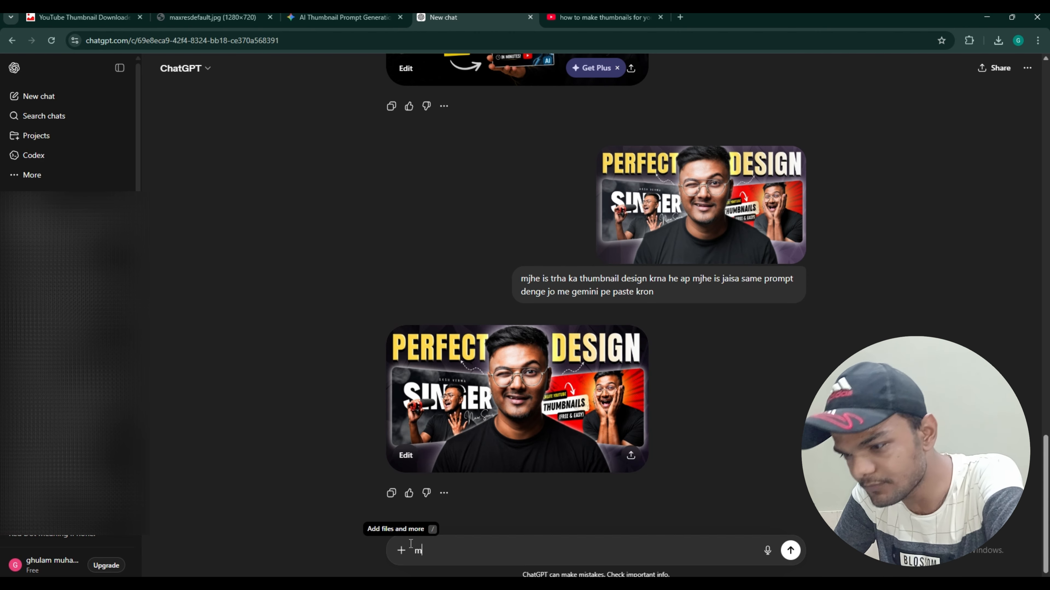
pyautogui.write('jhe [')
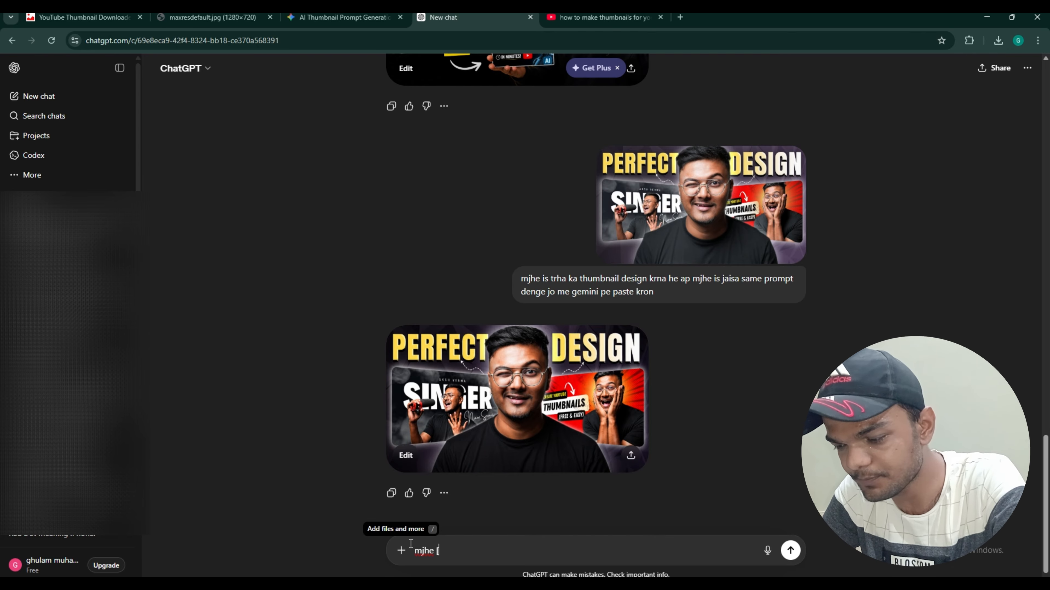
pyautogui.write('pronpt c')
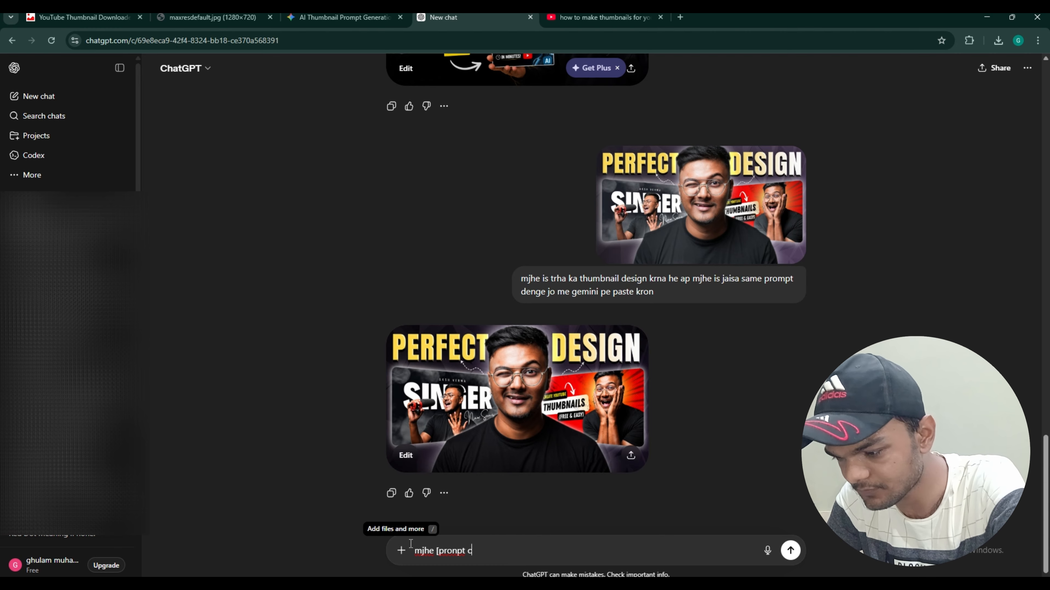
pyautogui.write('haiye')
pyautogui.press('BackSpace')
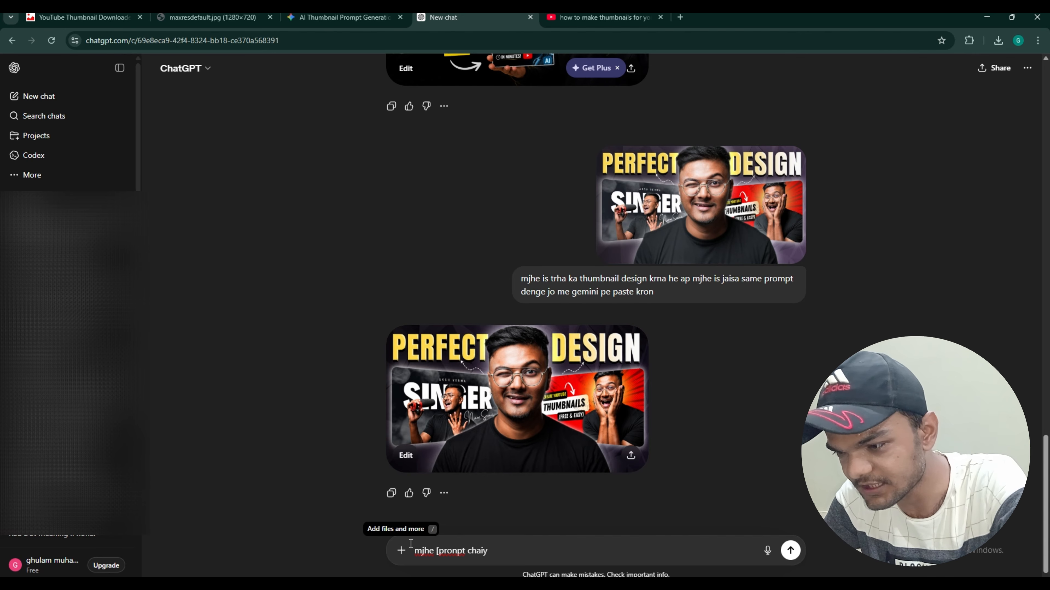
pyautogui.press('BackSpace')
pyautogui.press('BackSpace')
pyautogui.press('BackSpace')
pyautogui.press('BackSpace')
pyautogui.press('BackSpace')
pyautogui.press('BackSpace')
pyautogui.press('BackSpace')
pyautogui.press('BackSpace')
pyautogui.press('BackSpace')
pyautogui.press('BackSpace')
pyautogui.press('BackSpace')
pyautogui.press('BackSpace')
pyautogui.press('BackSpace')
pyautogui.press('BackSpace')
pyautogui.press('BackSpace')
pyautogui.press('BackSpace')
# - Send the follow-up message "mjhe prompt chaiye jis me me apni reference image add kron"
pyautogui.write('mjh')
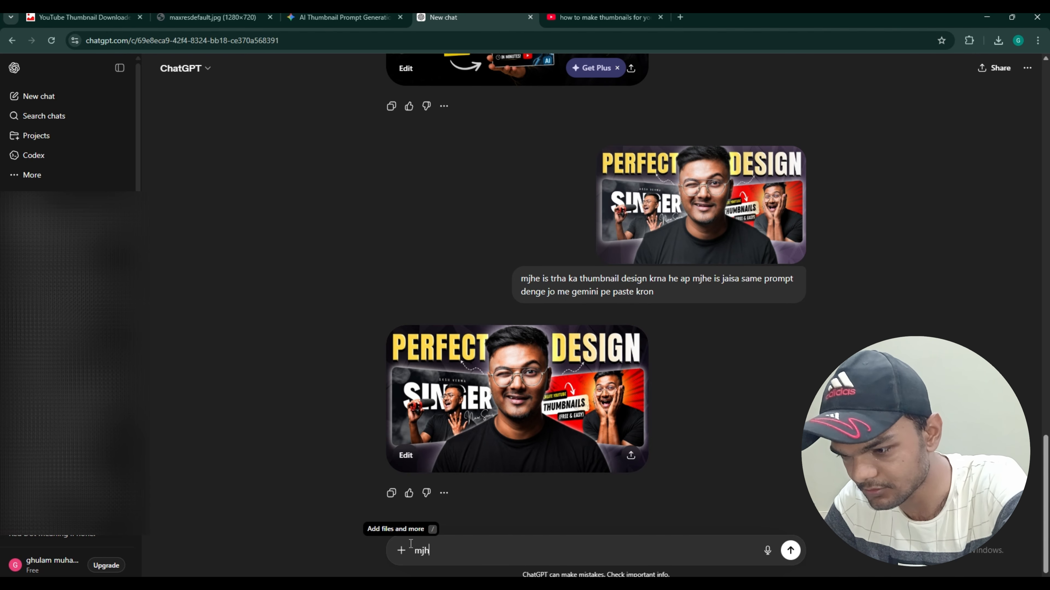
pyautogui.write('e promp')
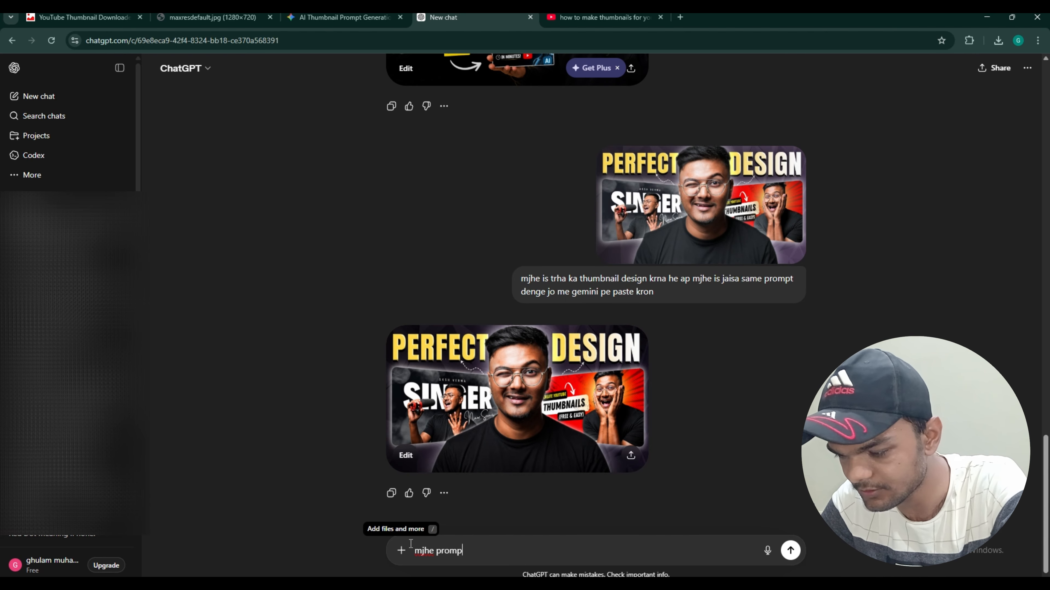
pyautogui.write('t chaiye jis ')
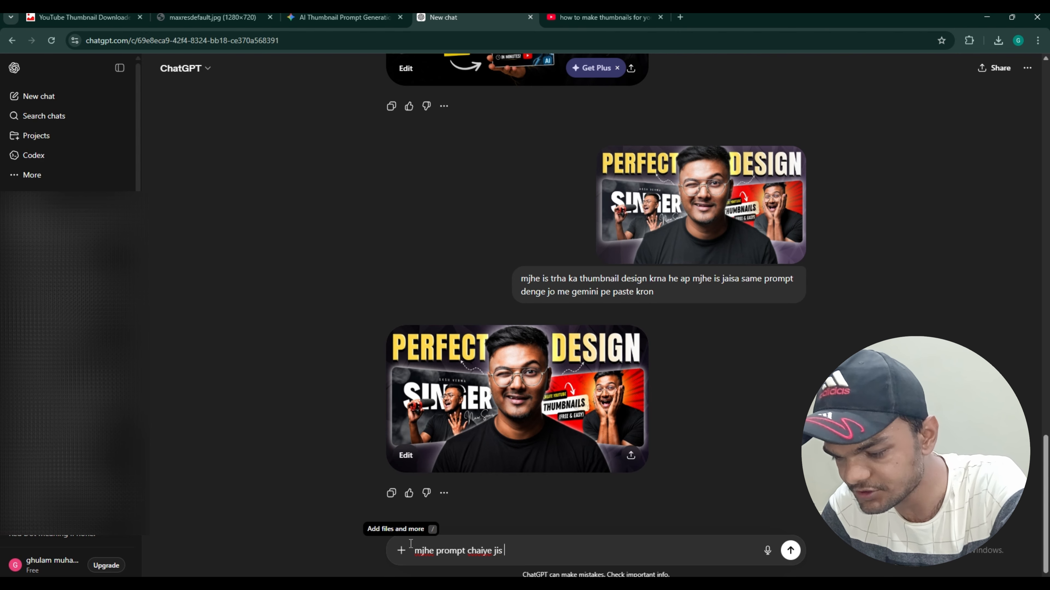
pyautogui.write('me me apni re')
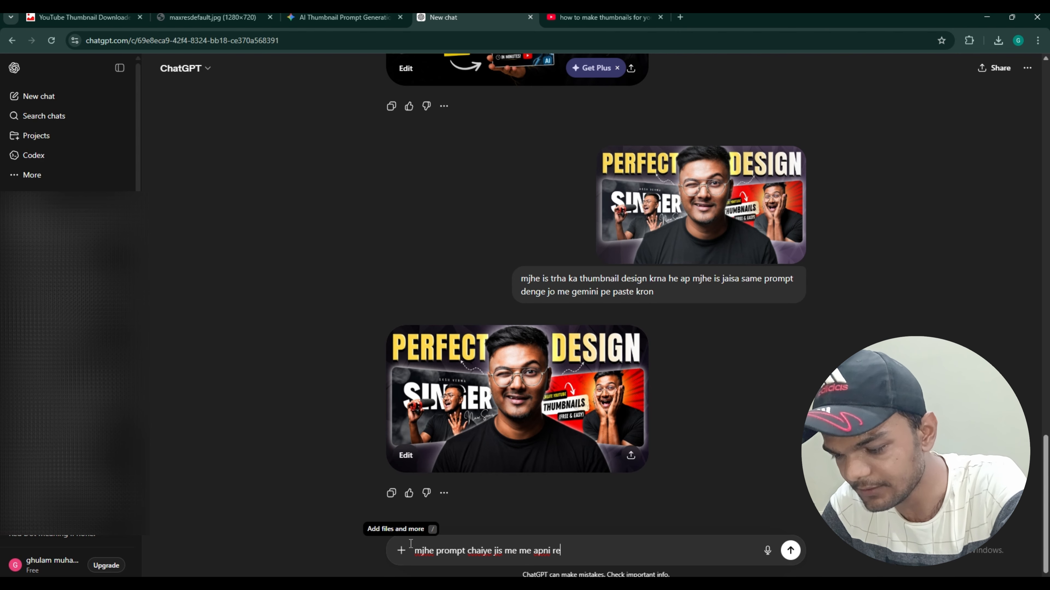
pyautogui.write('ference i')
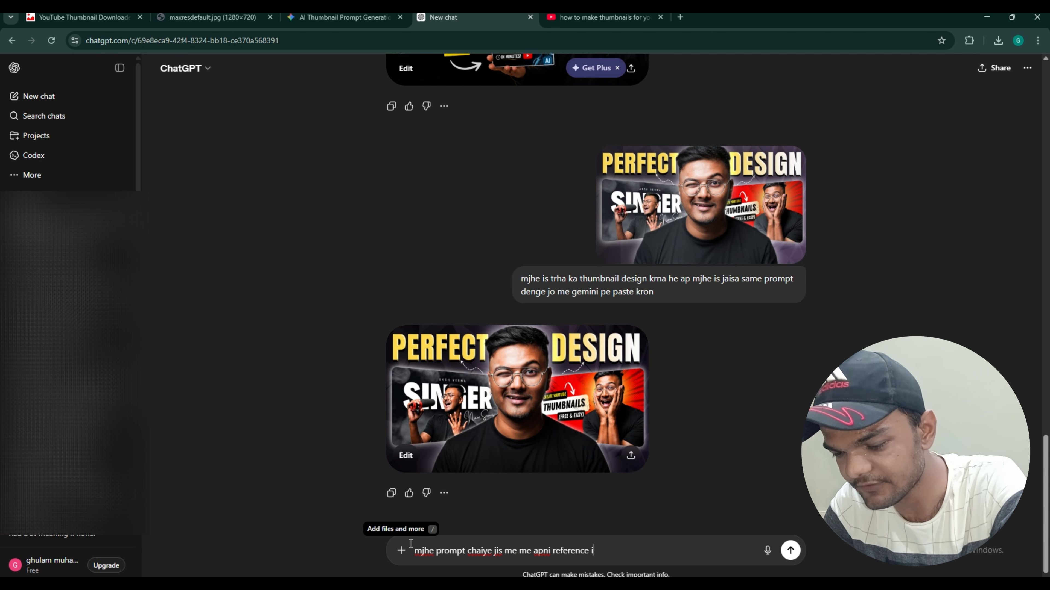
pyautogui.write('mage add kro')
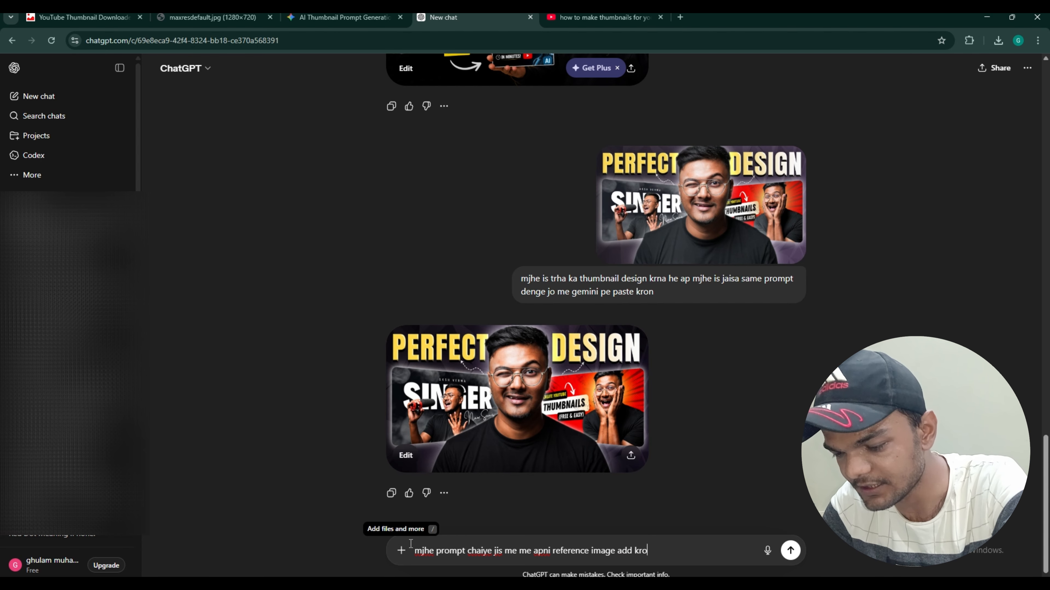
pyautogui.write('n')
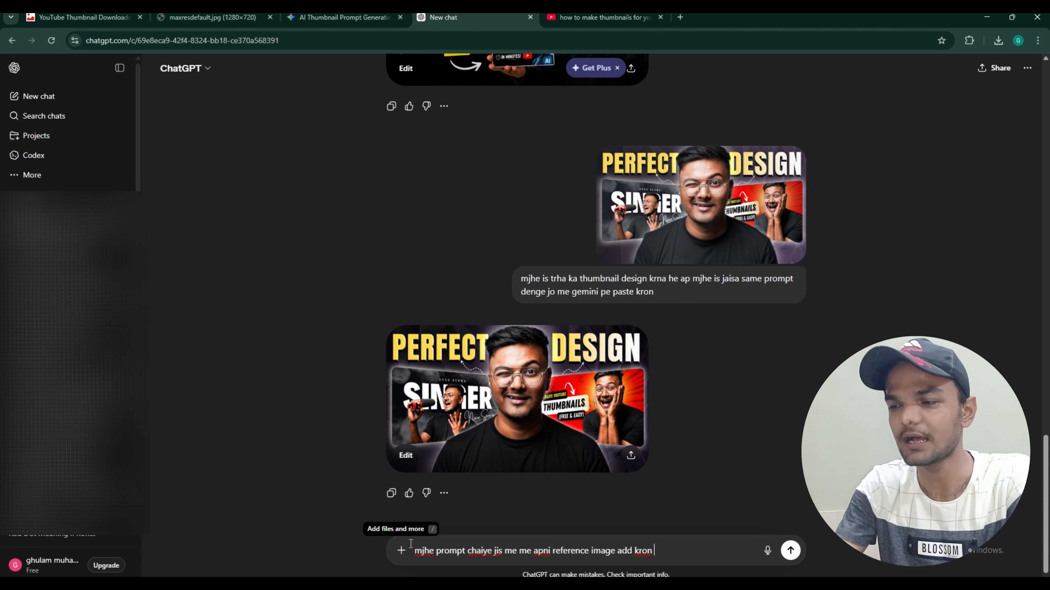
pyautogui.press('Return')
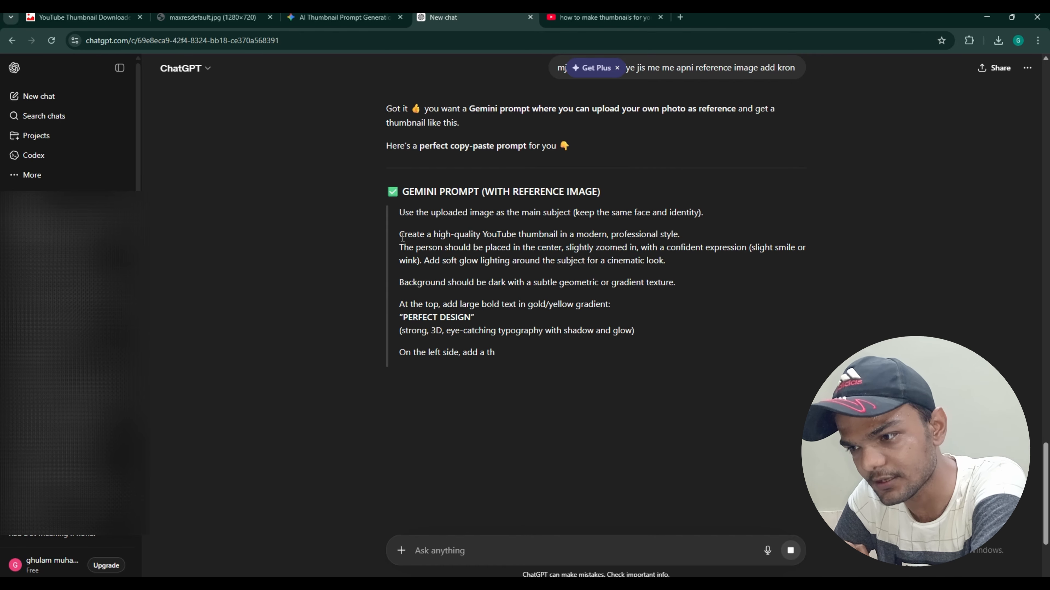
# - Copy the full text of the Gemini prompt with reference image from the reply, leaving out the short version
pyautogui.moveTo(399, 234); pyautogui.dragTo(572, 415)
pyautogui.scroll(-7, 596, 290)
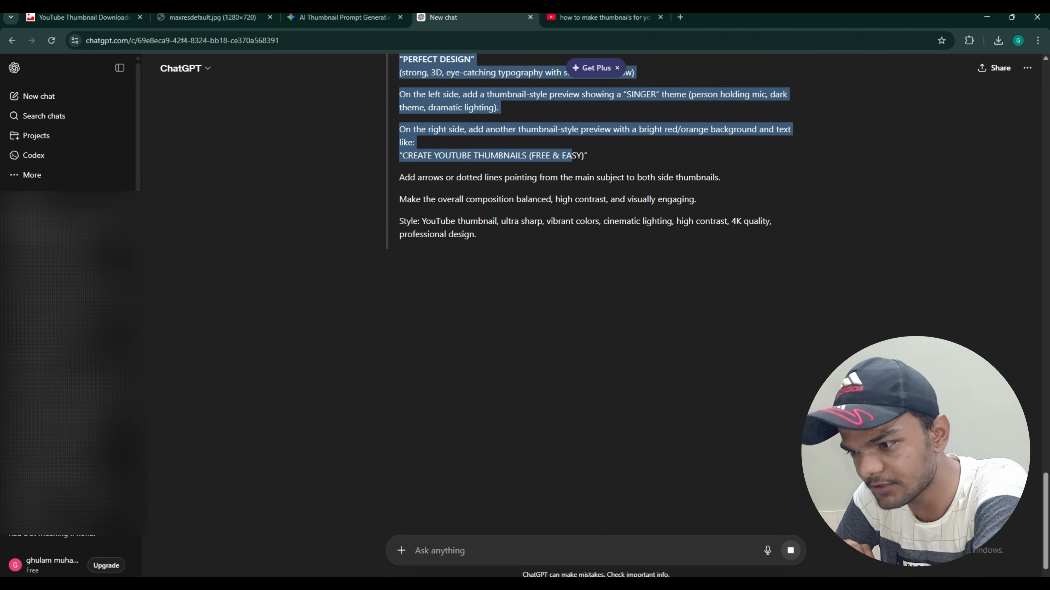
pyautogui.scroll(3, 595, 289)
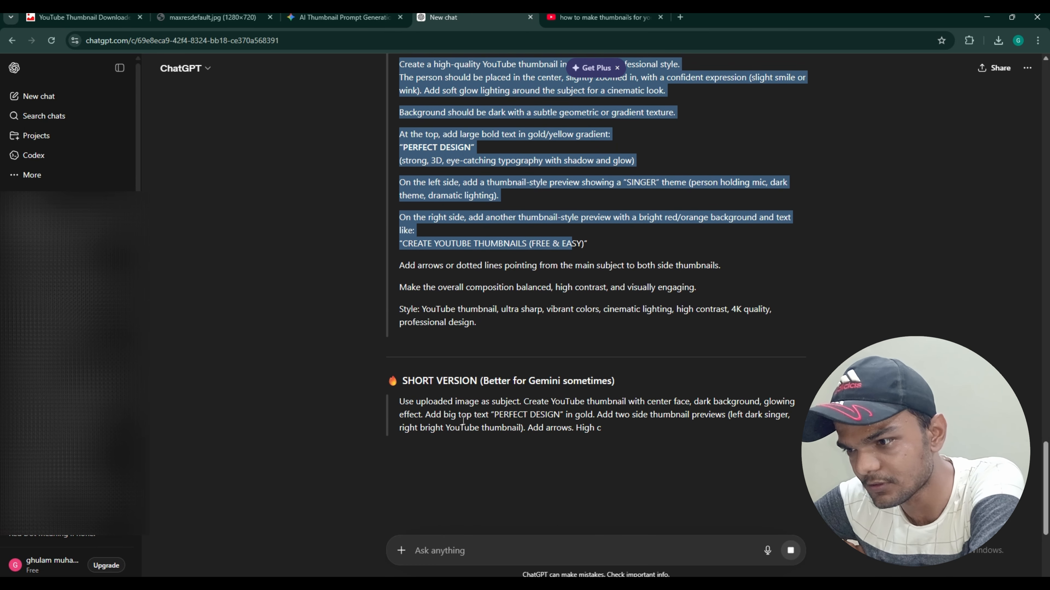
pyautogui.moveTo(499, 323); pyautogui.dragTo(398, 310)
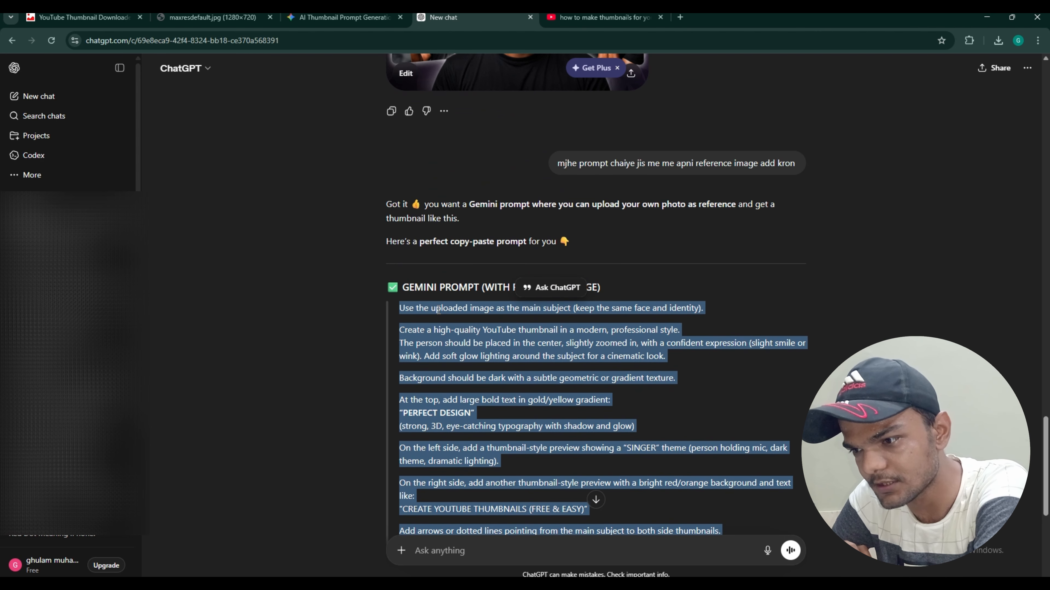
pyautogui.rightClick(456, 318)
pyautogui.click(474, 328)
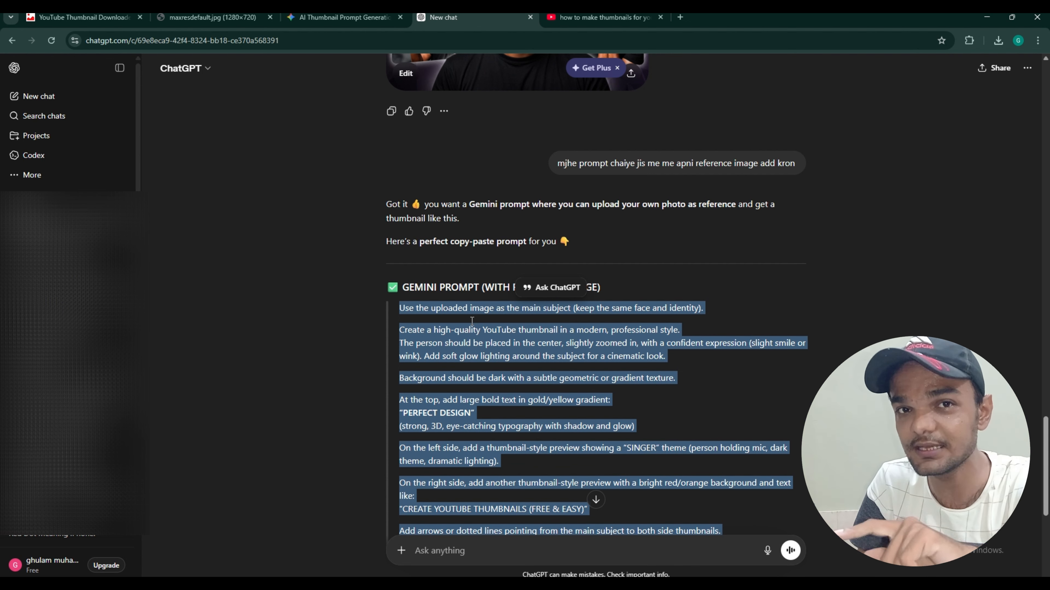
# - Switch to the Gemini conversation about AI thumbnail prompt generation
pyautogui.click(338, 18)
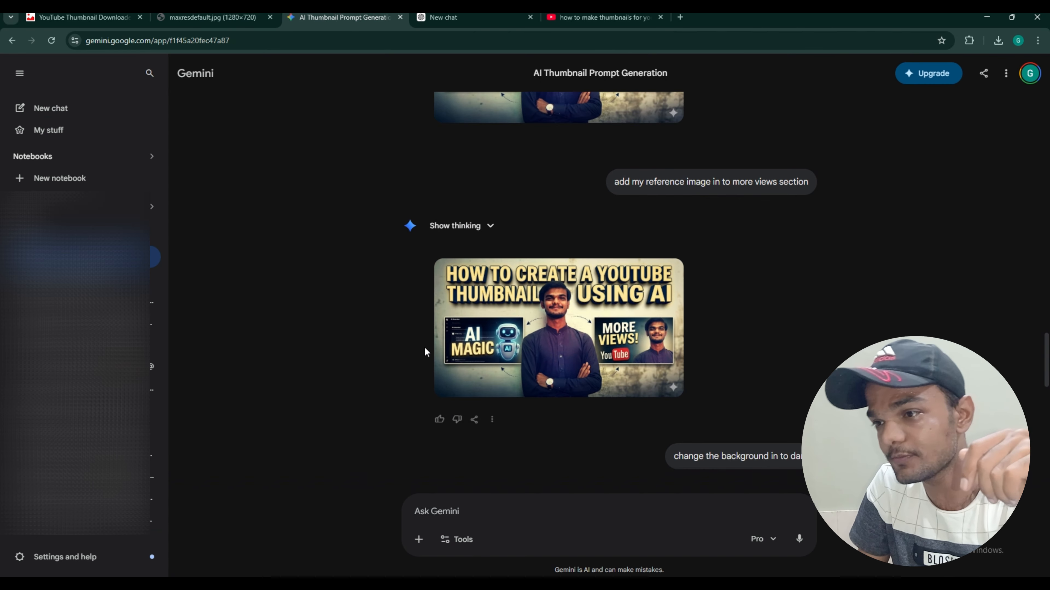
pyautogui.click(419, 539)
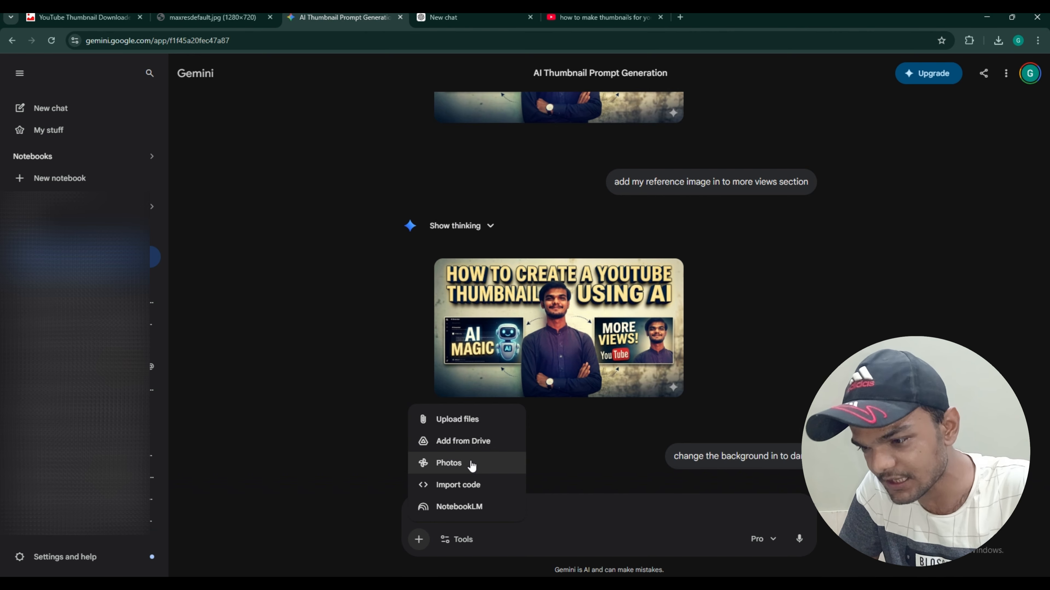
pyautogui.click(476, 443)
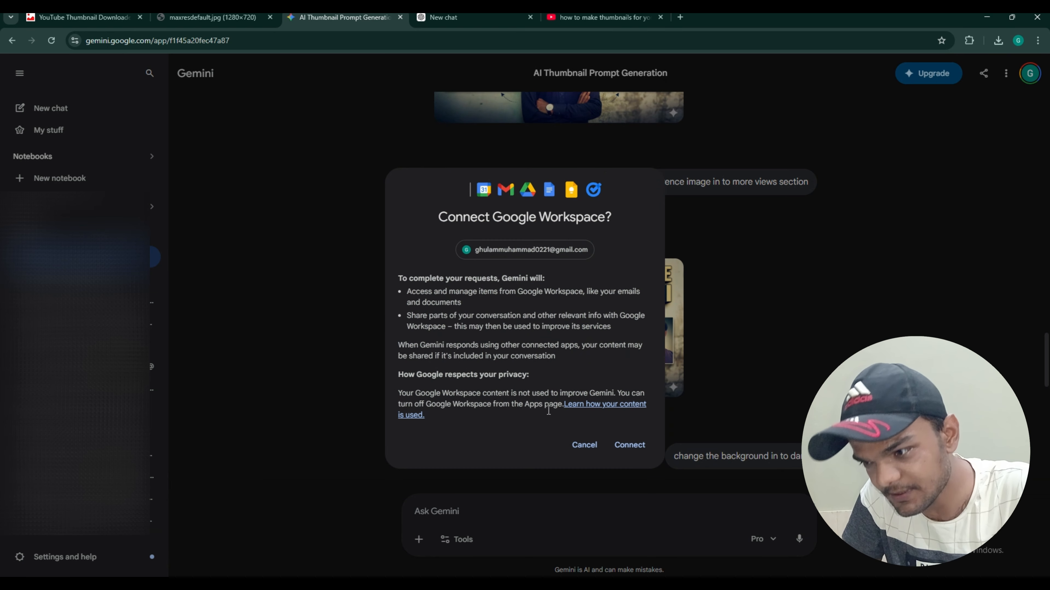
pyautogui.click(584, 447)
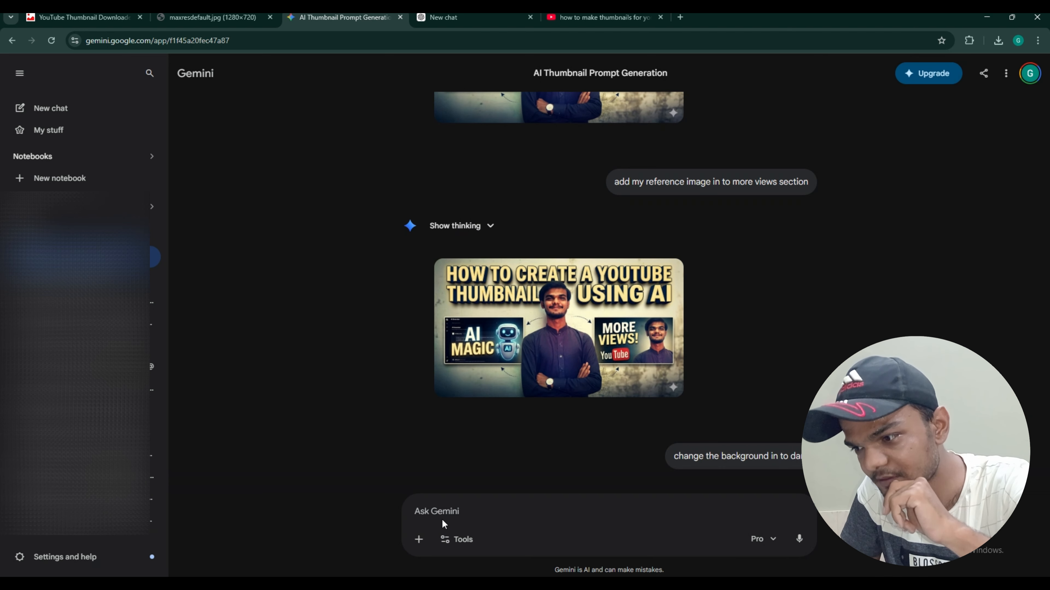
# - Attach the own portrait photo from the Desktop to a new Gemini message as the reference image
pyautogui.click(418, 541)
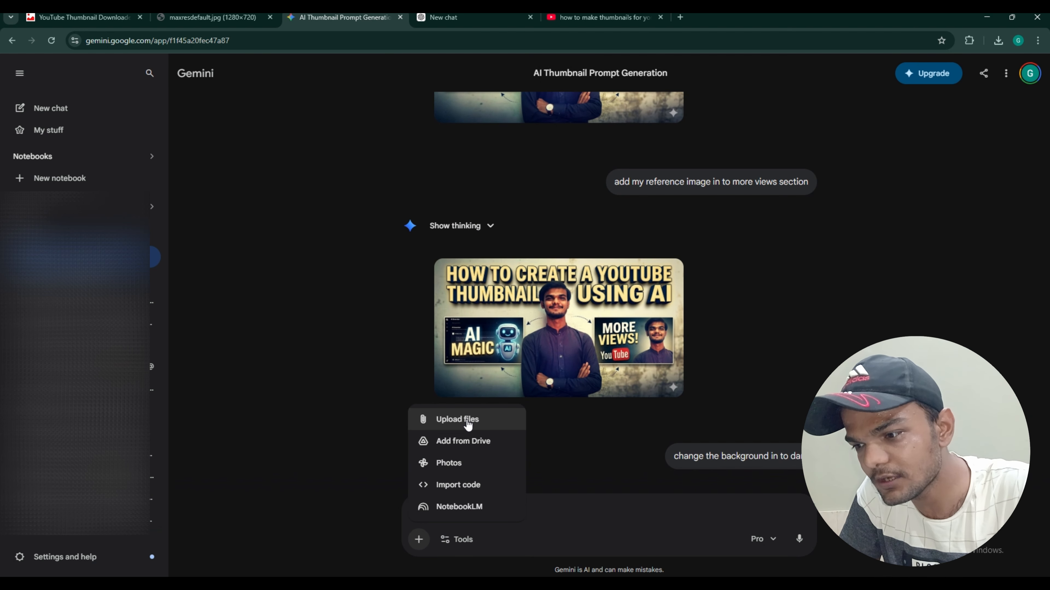
pyautogui.click(467, 422)
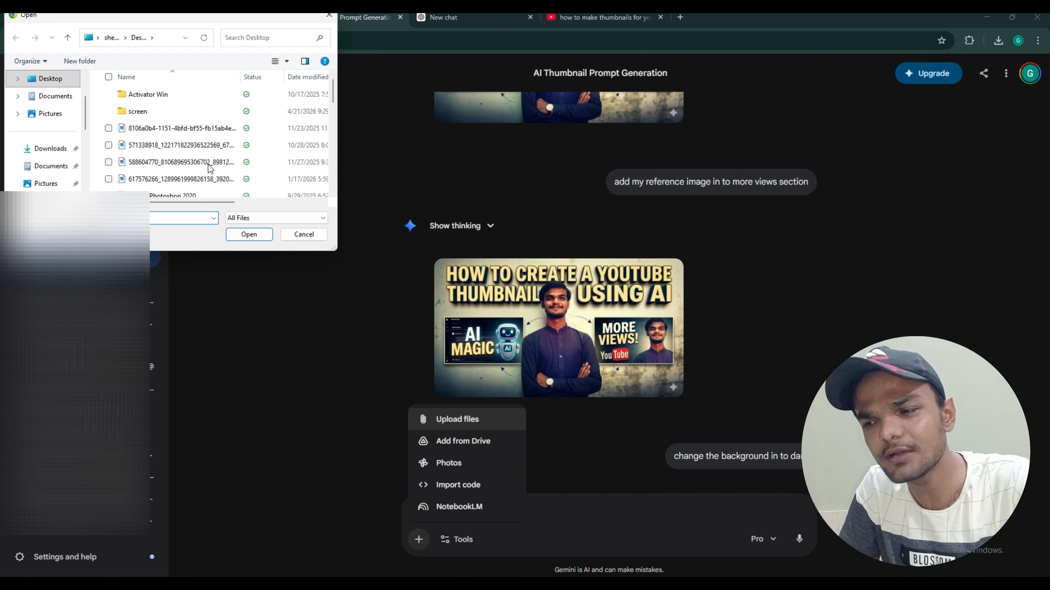
pyautogui.scroll(-2, 333, 138)
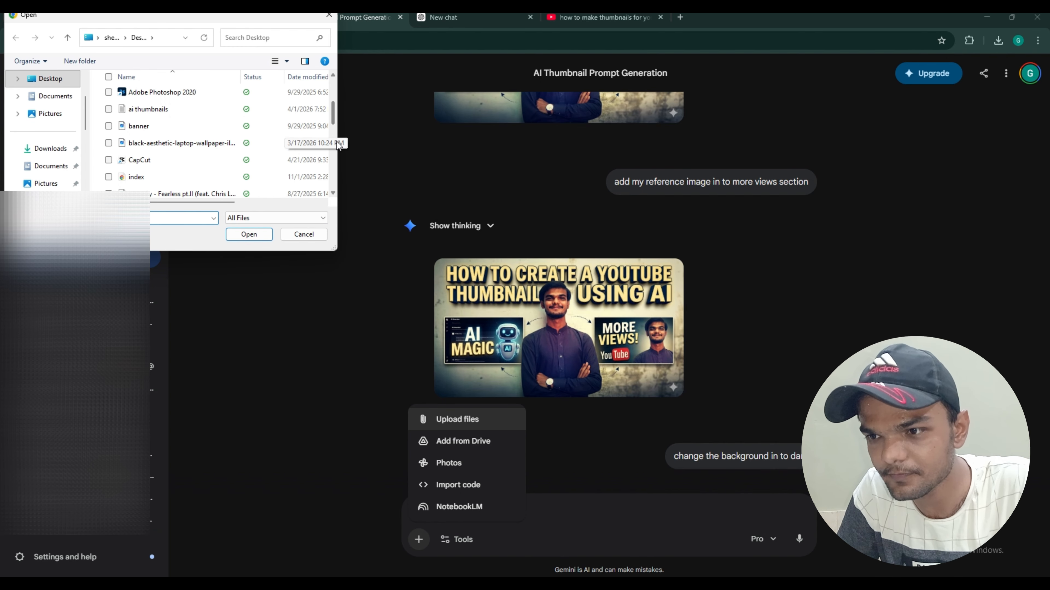
pyautogui.scroll(-2, 225, 136)
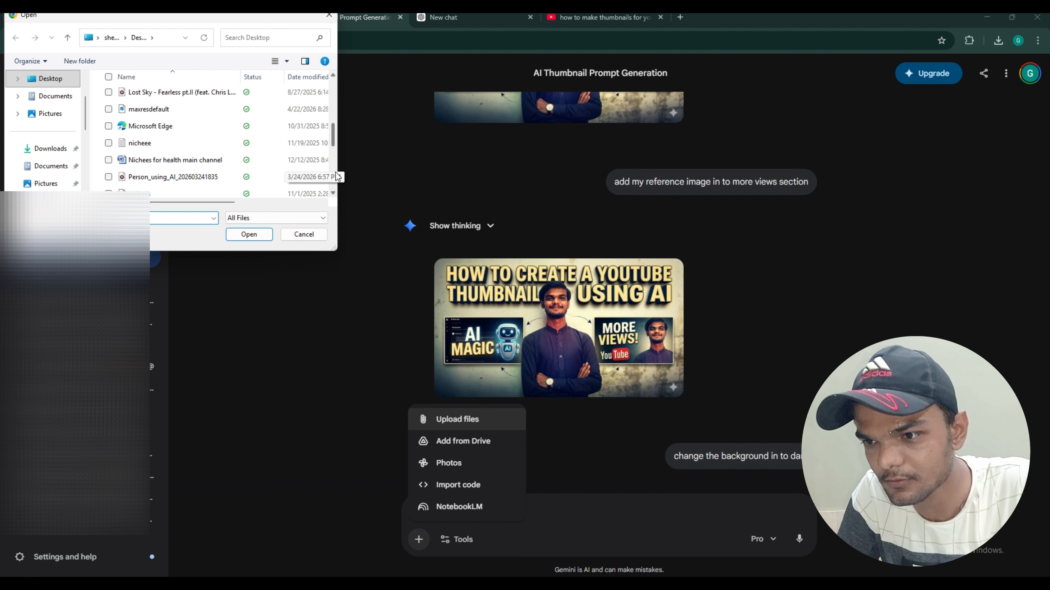
pyautogui.scroll(-3, 336, 177)
pyautogui.click(186, 126)
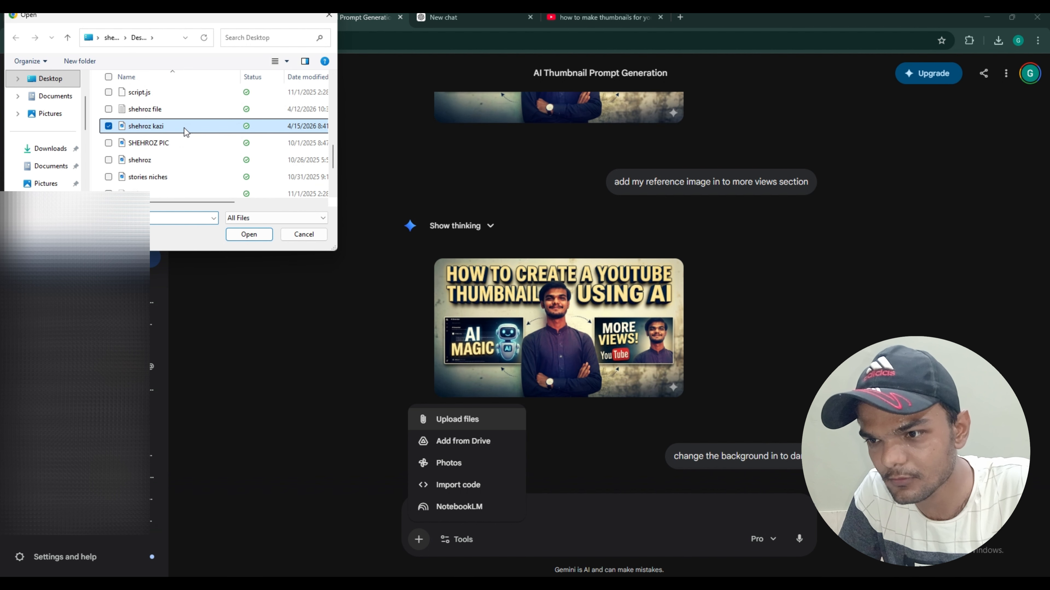
pyautogui.doubleClick(186, 126)
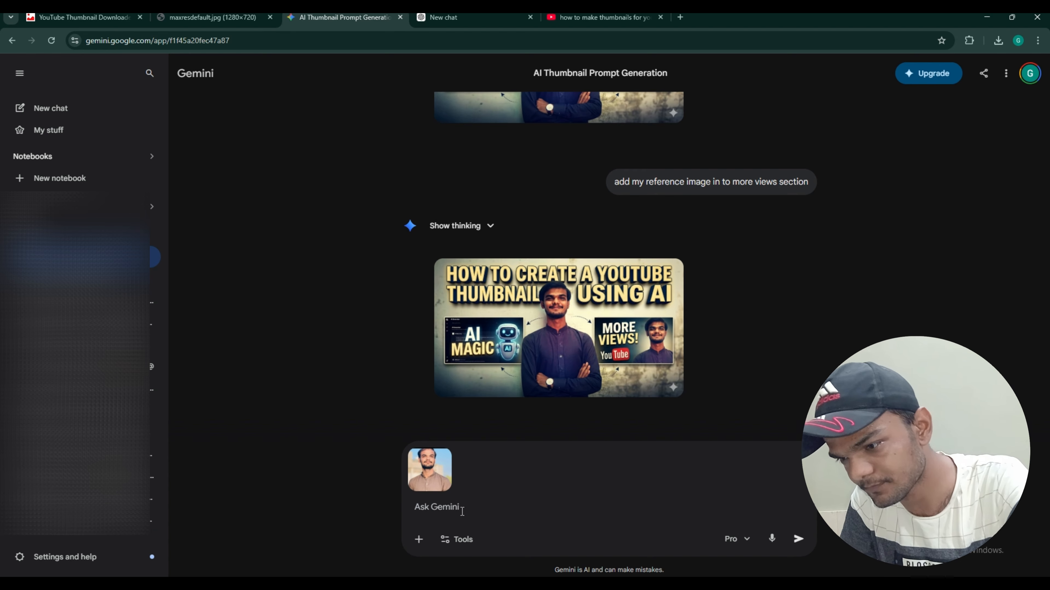
# - Paste the copied thumbnail prompt into the message with the attached photo and send it
pyautogui.hotkey('ctrl', 'v')
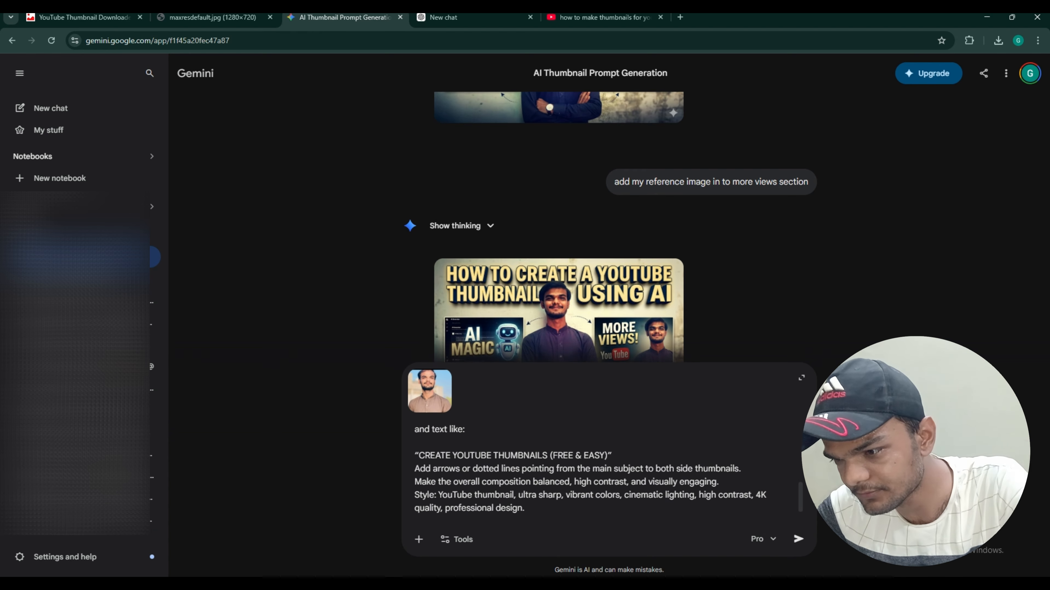
pyautogui.press('Return')
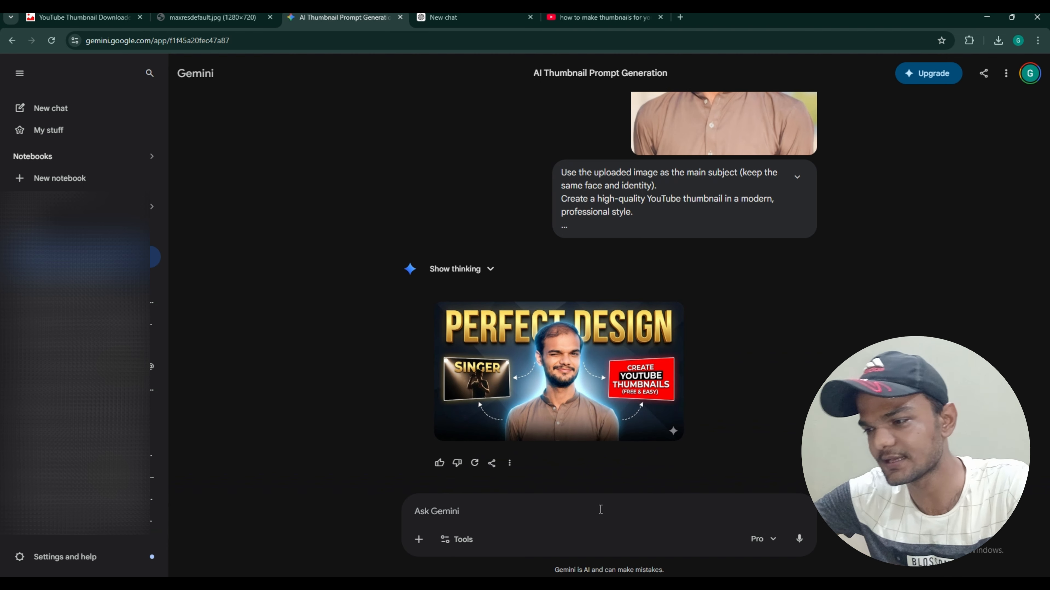
# - View the generated thumbnail in the reply and close the browser window
pyautogui.click(601, 375)
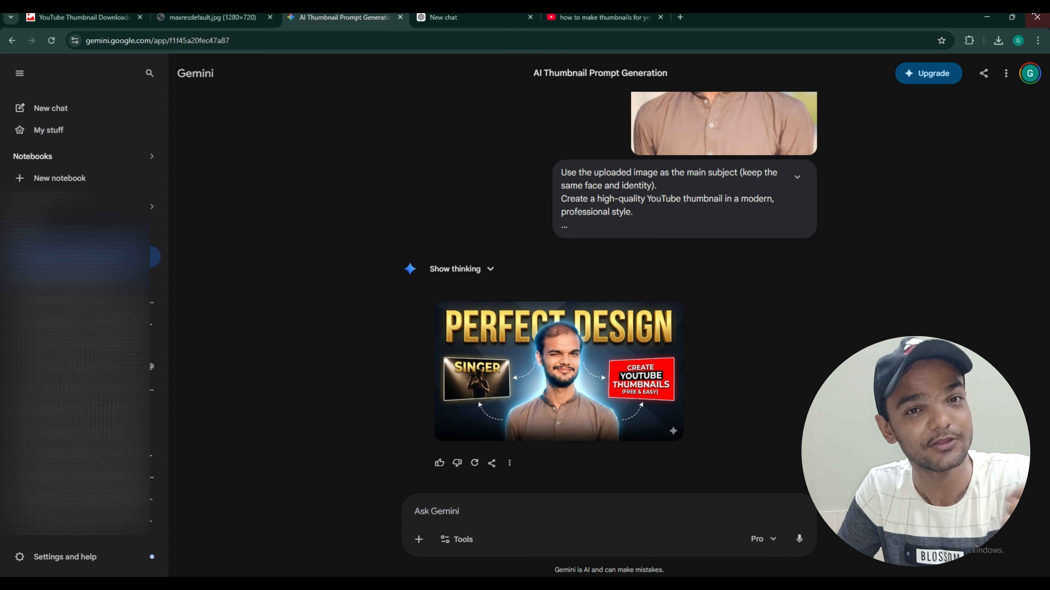
pyautogui.click(1036, 16)
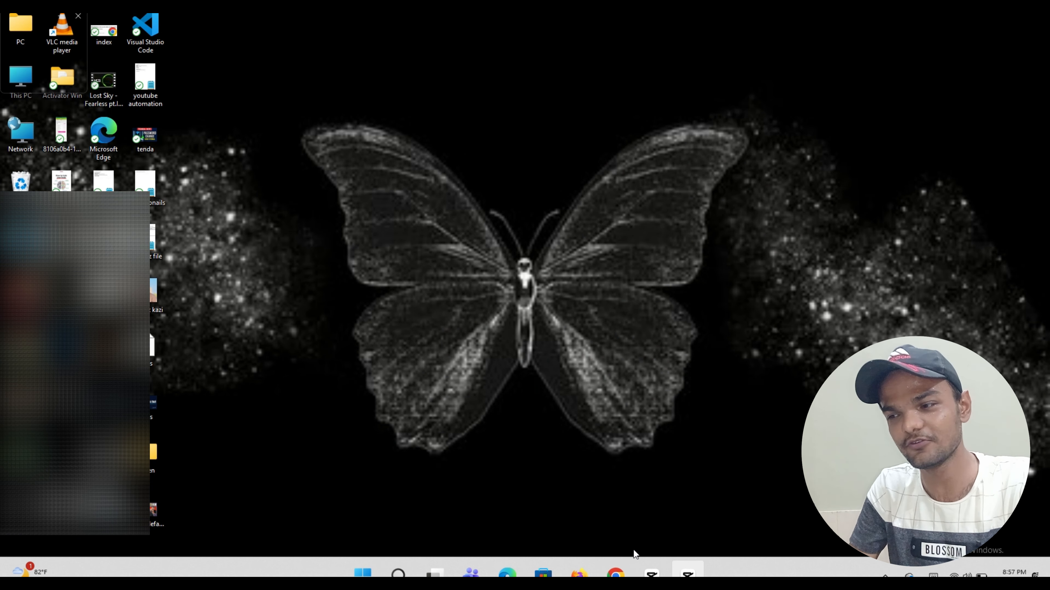